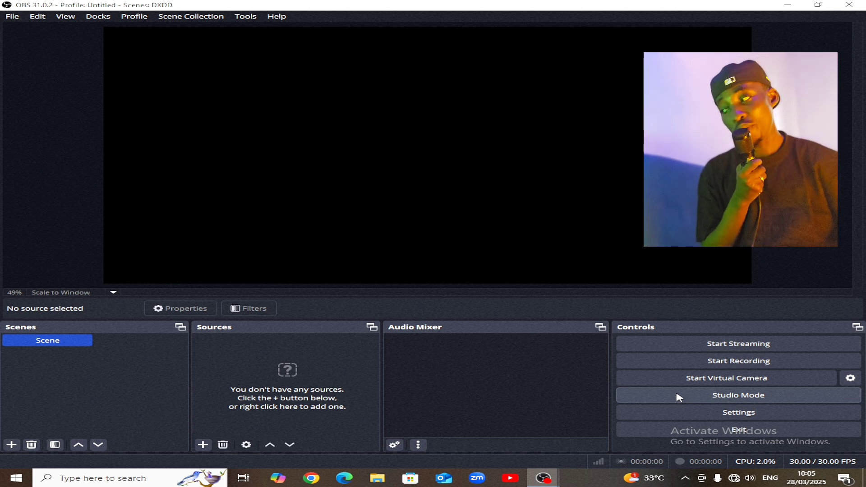
Switch Studio Mode on and back off to compare the split view with the single preview.
{"action": "left_click", "coordinate": [678, 396]}
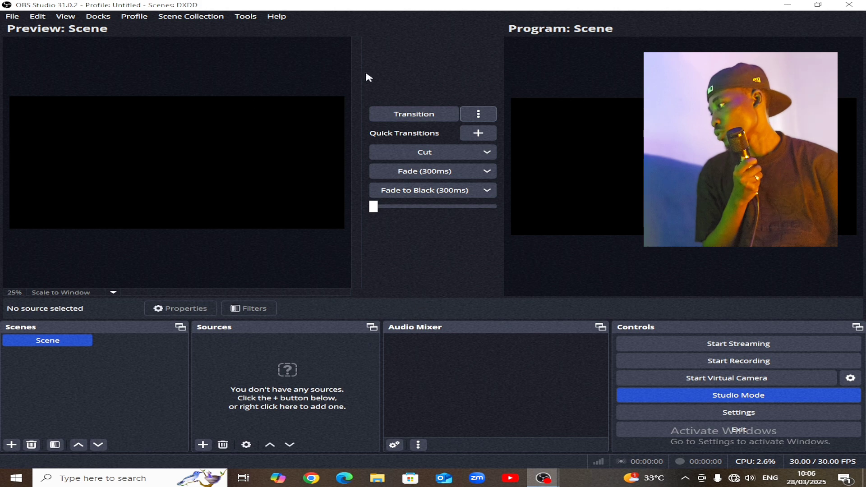
{"action": "left_click", "coordinate": [748, 393]}
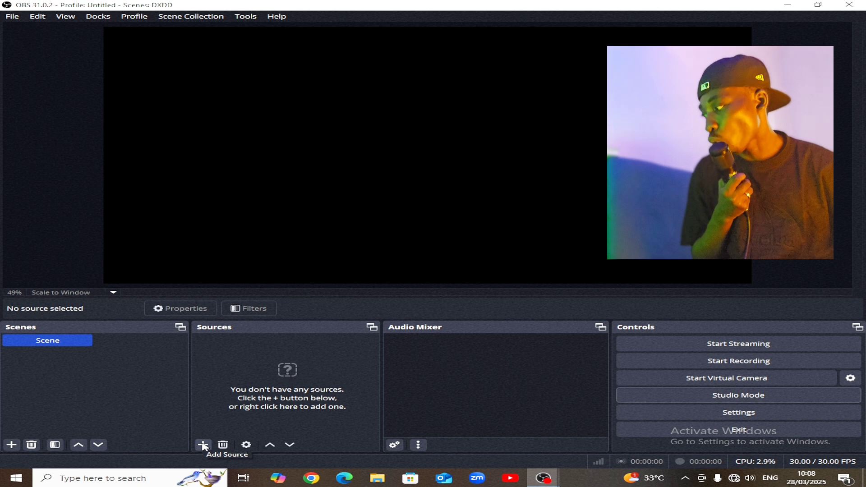
Add a new scene named VIDEO FEED.
{"action": "left_click", "coordinate": [12, 445]}
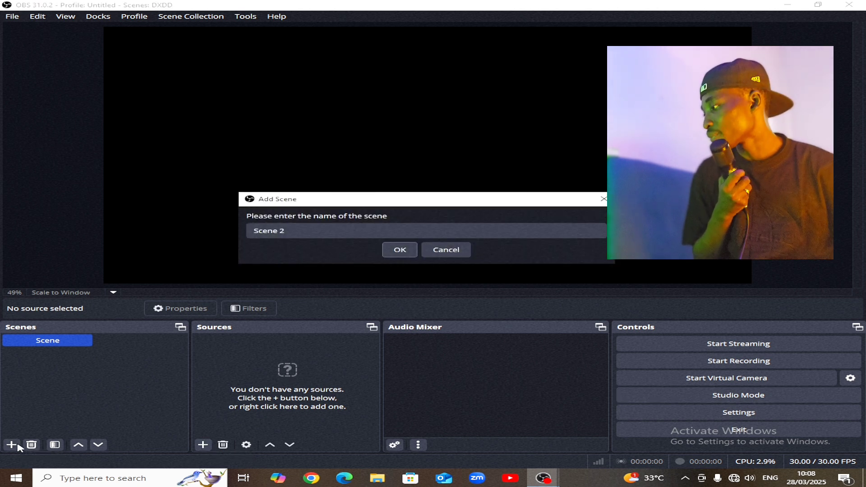
{"action": "left_click", "coordinate": [301, 231]}
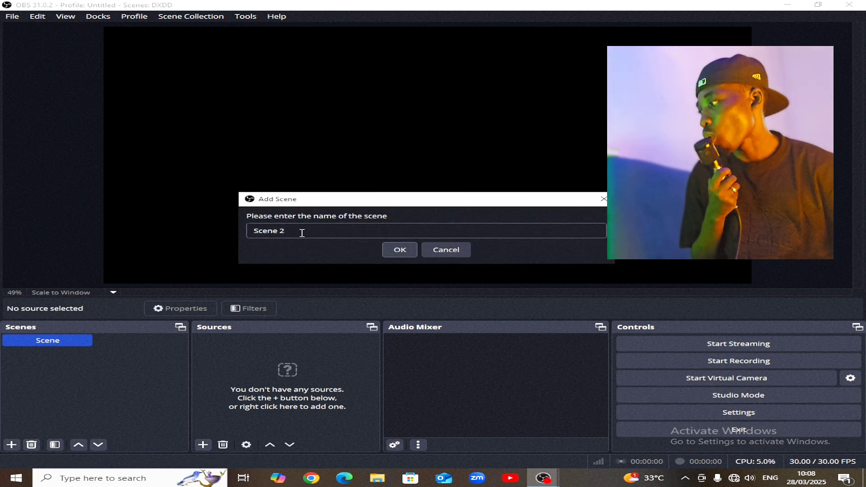
{"action": "left_click_drag", "start_coordinate": [302, 232], "coordinate": [248, 230]}
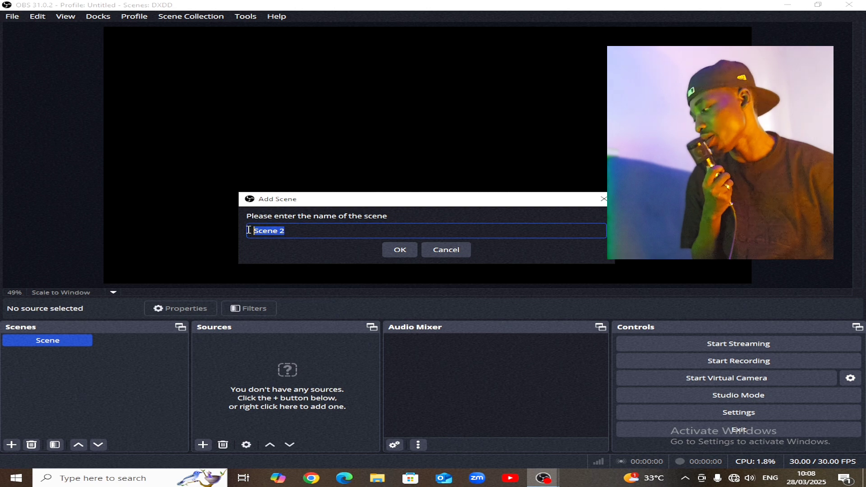
{"action": "type", "text": "V"}
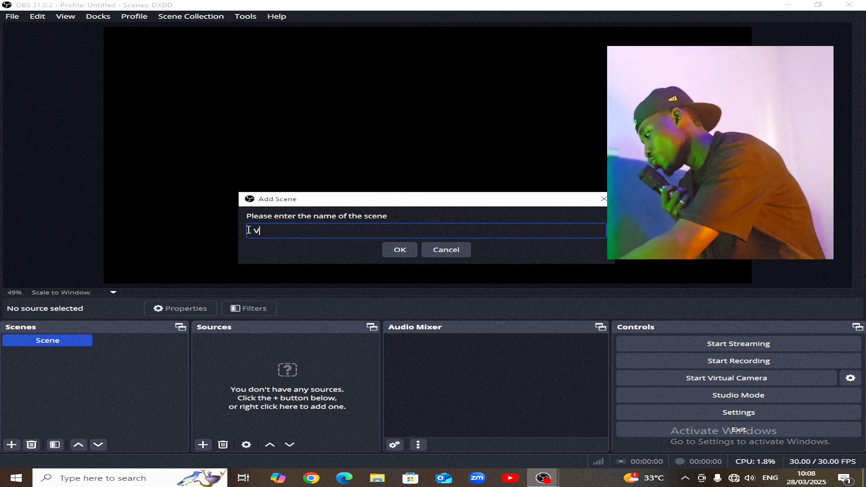
{"action": "type", "text": "IDEO "}
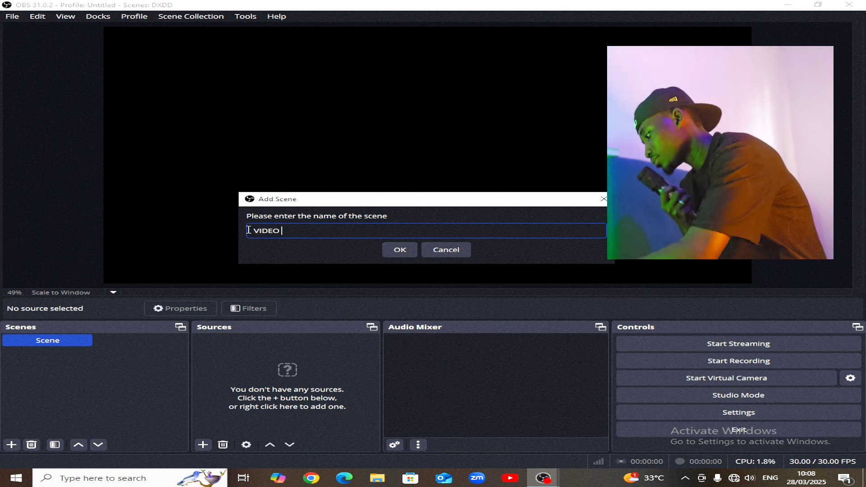
{"action": "type", "text": "FEED"}
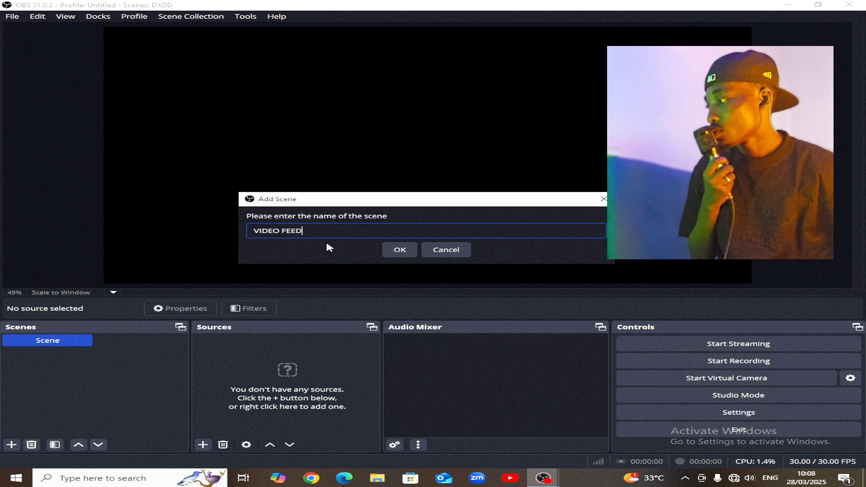
{"action": "left_click", "coordinate": [403, 250]}
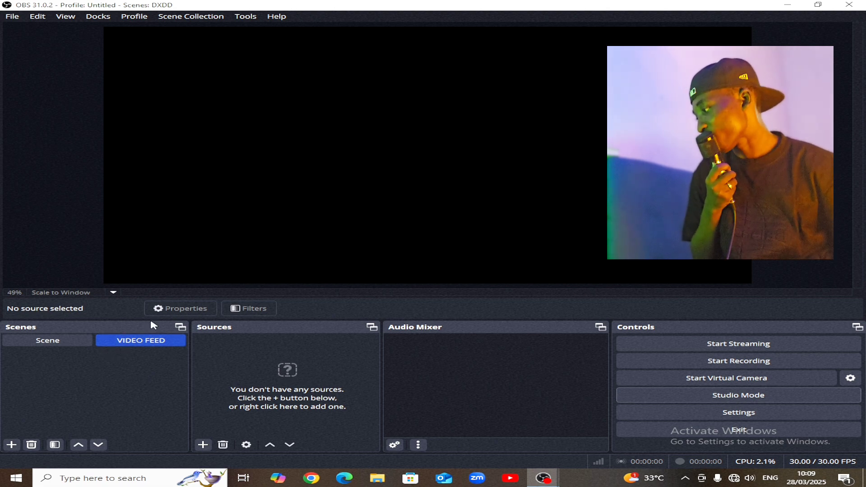
Add a new Video Capture Device source named CAM to the VIDEO FEED scene.
{"action": "left_click", "coordinate": [140, 343]}
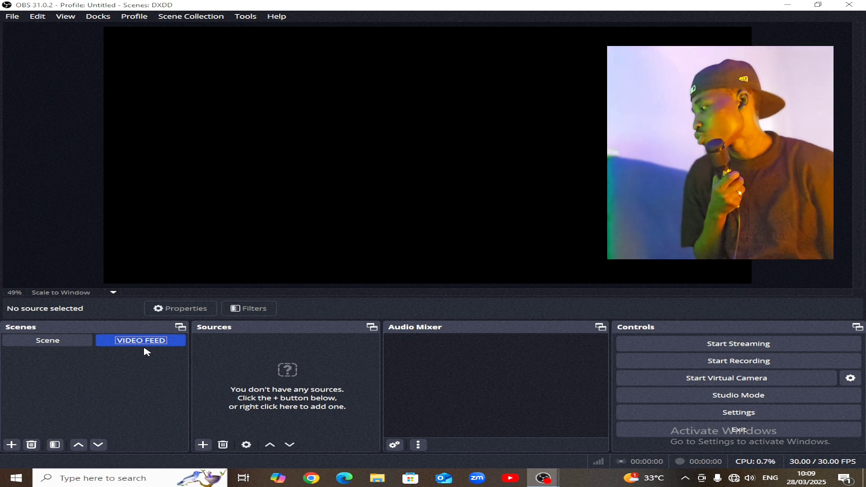
{"action": "left_click", "coordinate": [202, 446]}
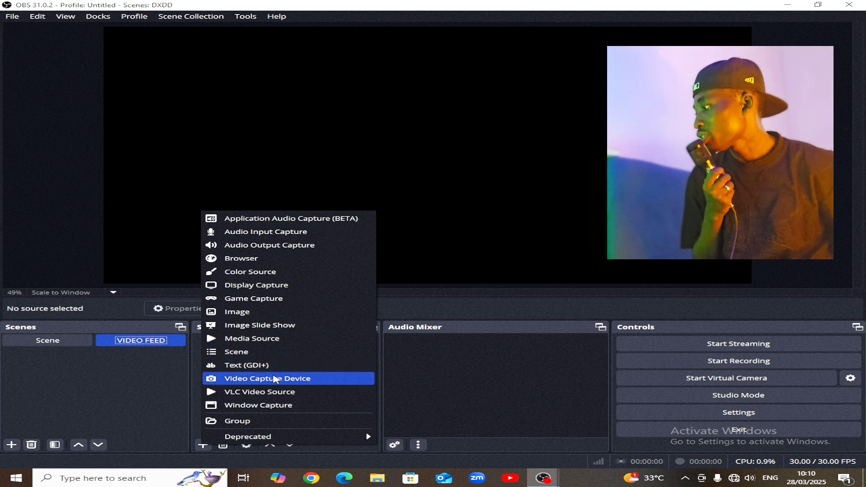
{"action": "left_click", "coordinate": [275, 379]}
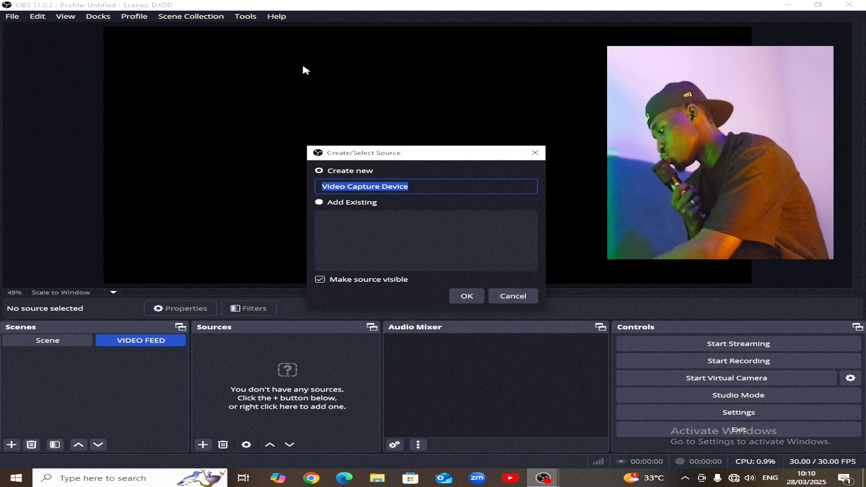
{"action": "type", "text": "CAM"}
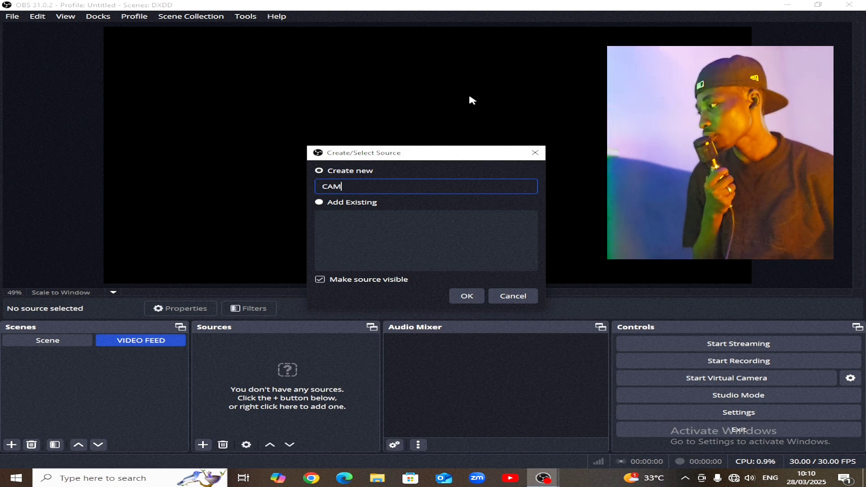
{"action": "left_click", "coordinate": [464, 296]}
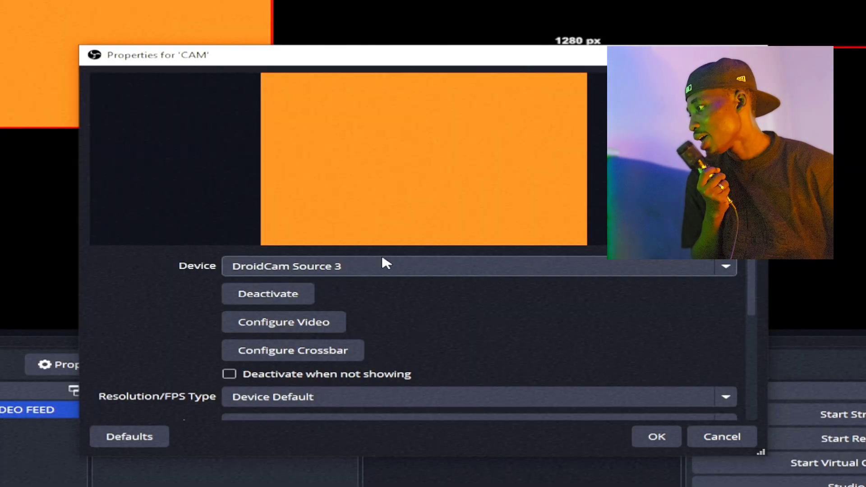
Set the CAM source's device to OBS Virtual Camera and accept its properties.
{"action": "left_click", "coordinate": [425, 264]}
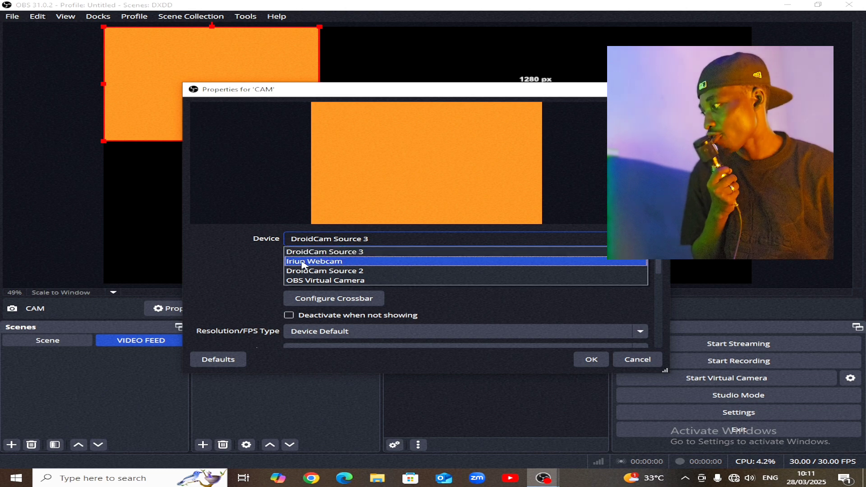
{"action": "left_click", "coordinate": [348, 281]}
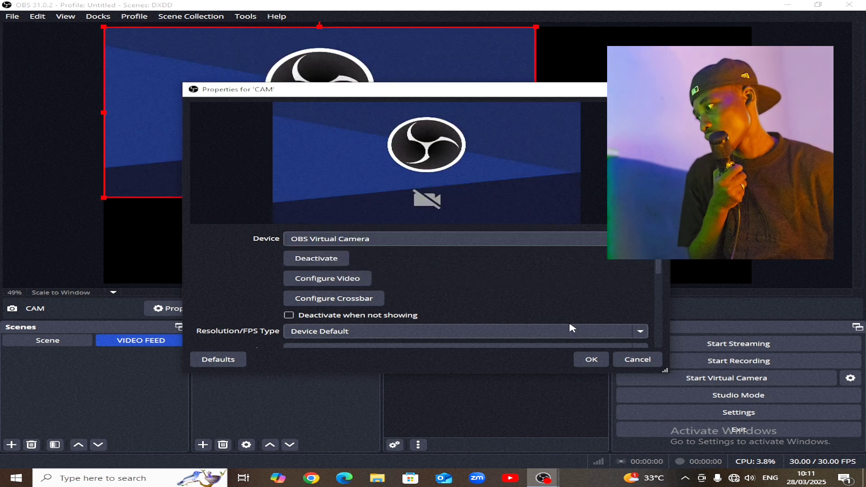
{"action": "left_click", "coordinate": [588, 360]}
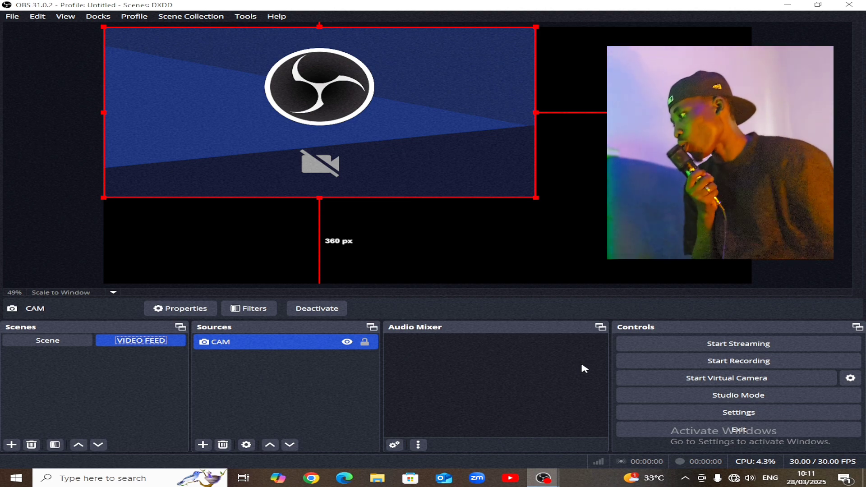
Stretch the CAM source to the screen and undo that transform.
{"action": "right_click", "coordinate": [328, 110]}
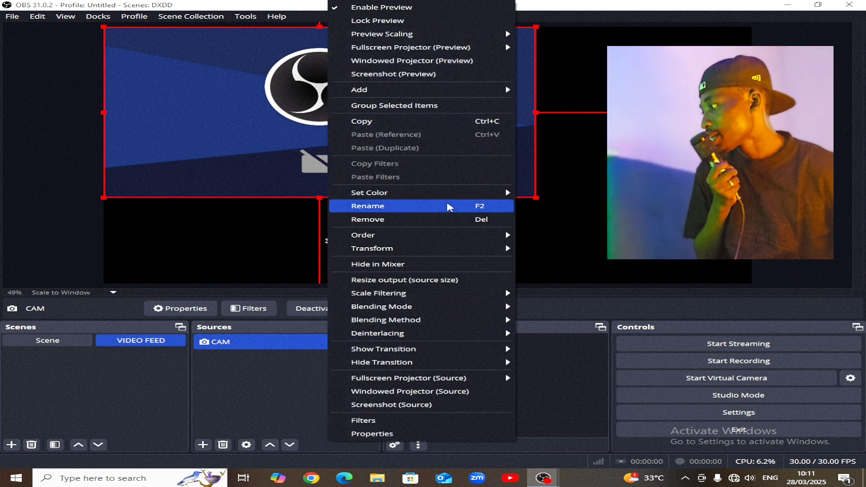
{"action": "mouse_move", "coordinate": [420, 255]}
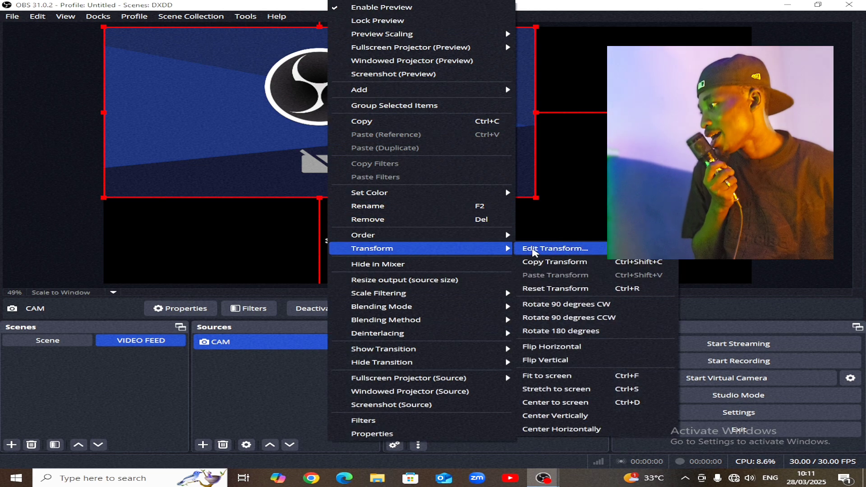
{"action": "left_click", "coordinate": [566, 389]}
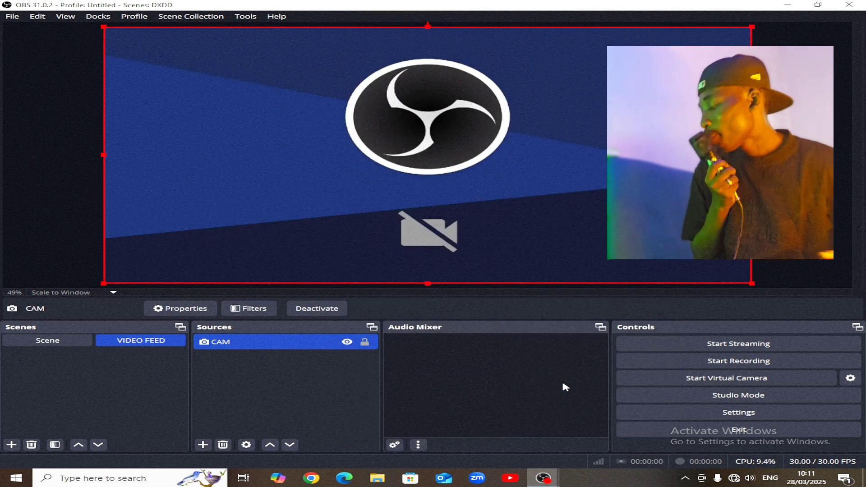
{"action": "key", "text": "ctrl+z"}
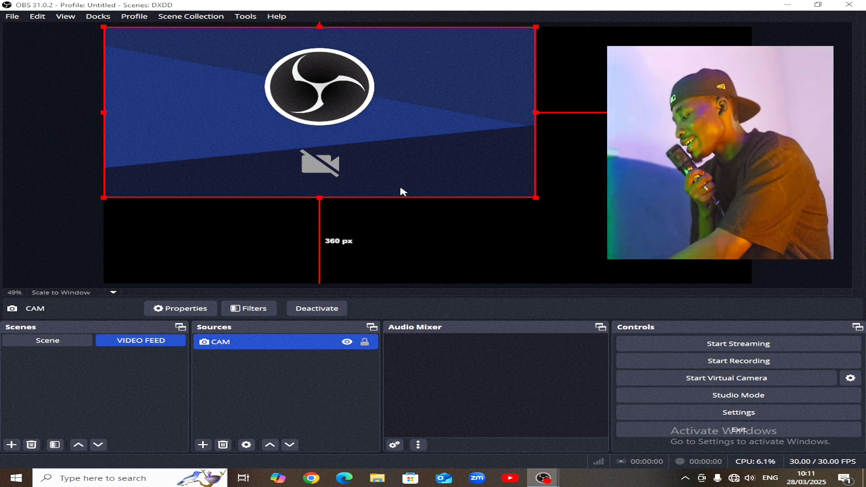
Fit the CAM source to the screen so it covers the canvas.
{"action": "key", "text": "ctrl+f"}
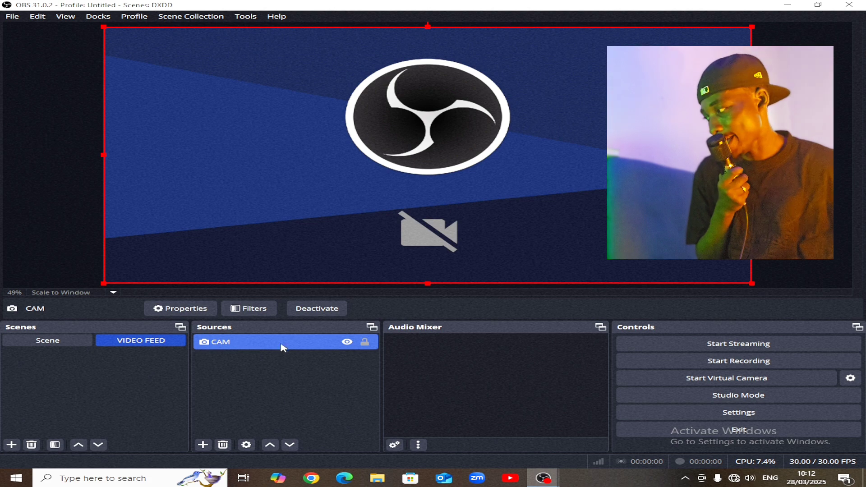
Add a new Audio Input Capture source named SOUND to the VIDEO FEED scene.
{"action": "left_click", "coordinate": [207, 445]}
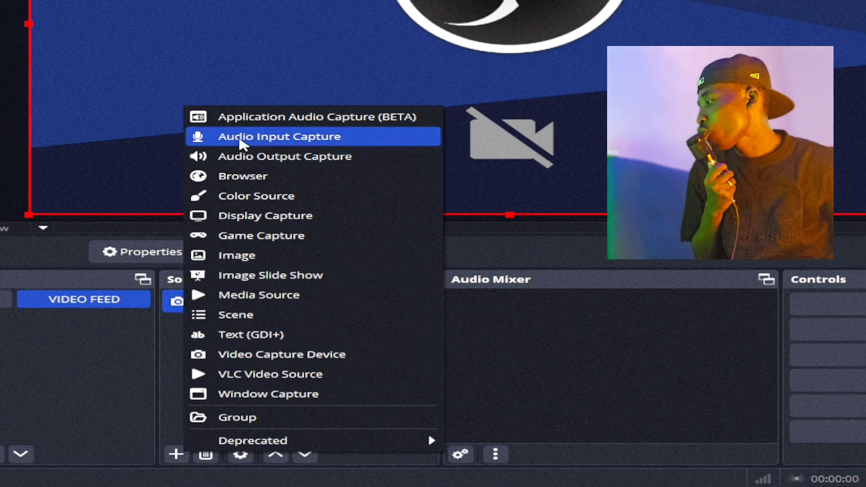
{"action": "left_click", "coordinate": [242, 140]}
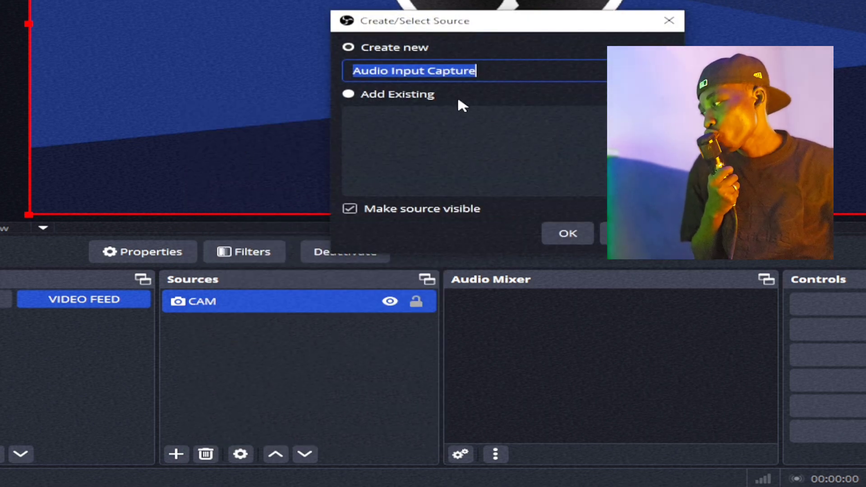
{"action": "type", "text": "S"}
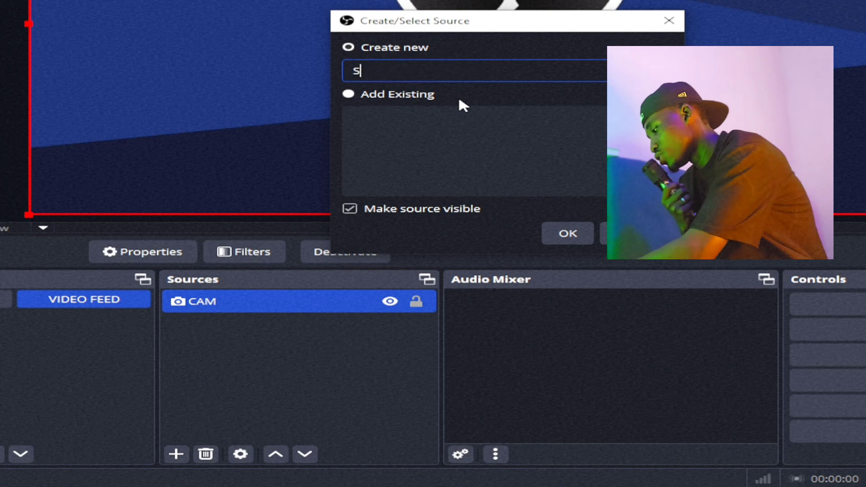
{"action": "type", "text": "OUND"}
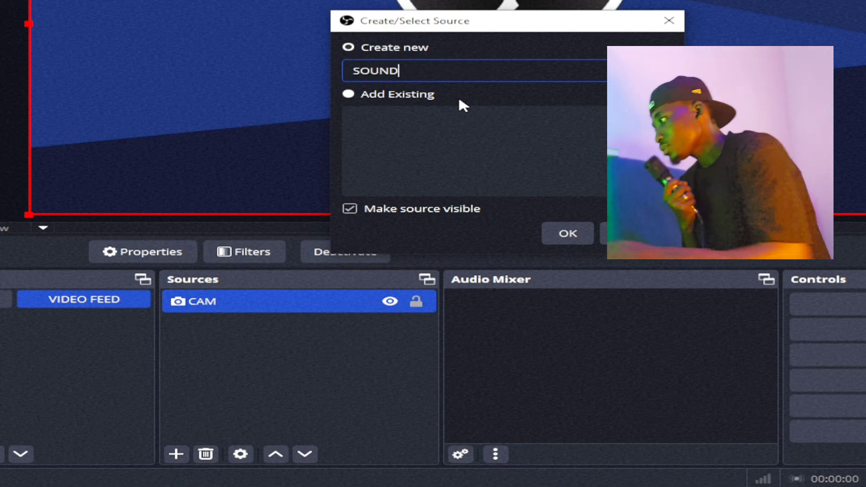
{"action": "left_click", "coordinate": [574, 242]}
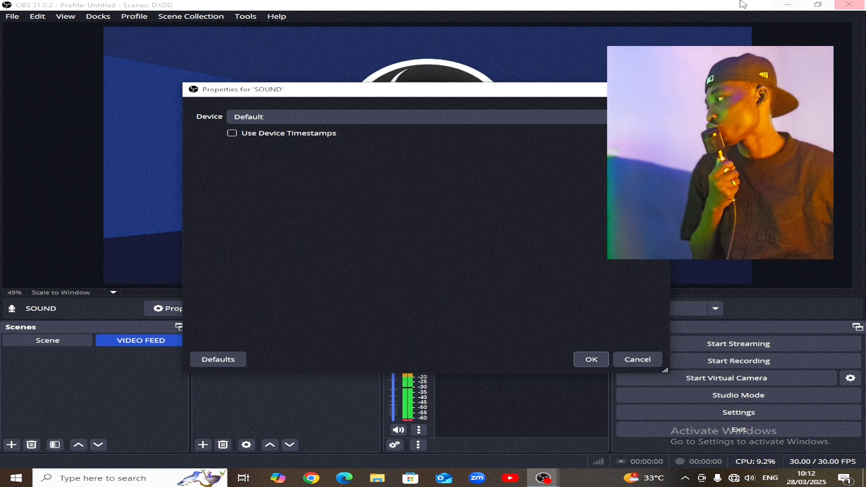
Set the SOUND source's device to Microphone (V8) and accept its properties.
{"action": "left_click", "coordinate": [313, 120]}
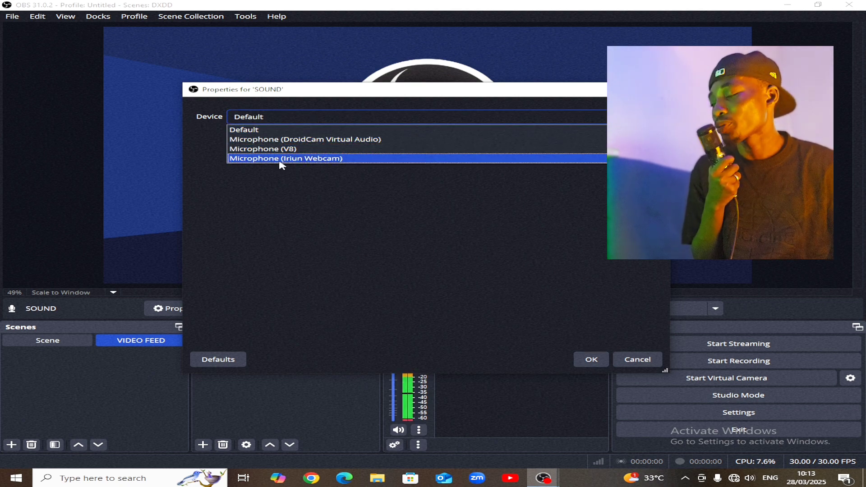
{"action": "left_click", "coordinate": [310, 153]}
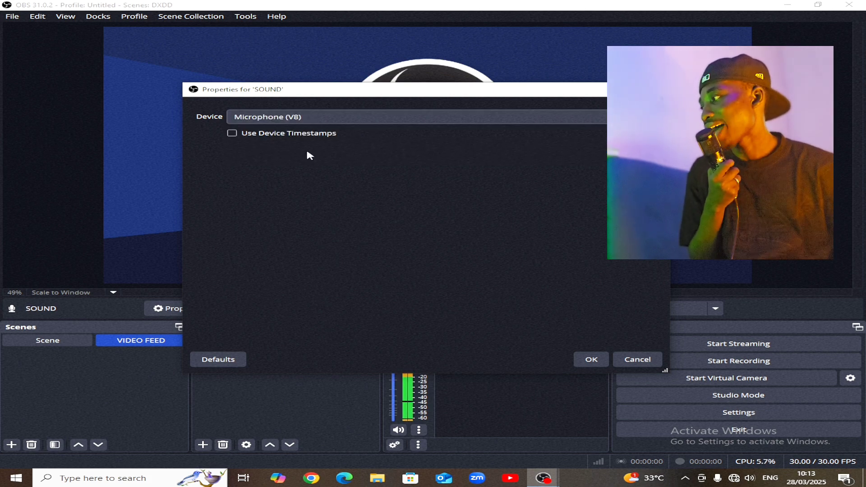
{"action": "left_click", "coordinate": [588, 359]}
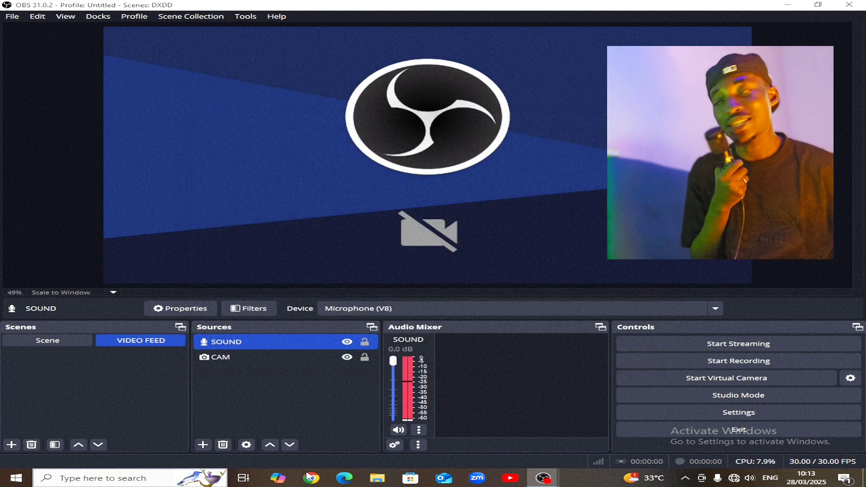
{"action": "left_click", "coordinate": [318, 356], "text": "ctrl"}
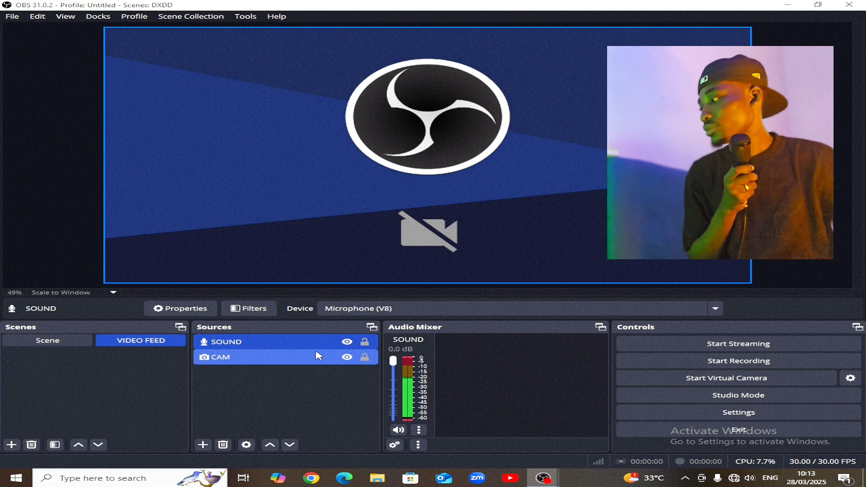
{"action": "left_click", "coordinate": [218, 343]}
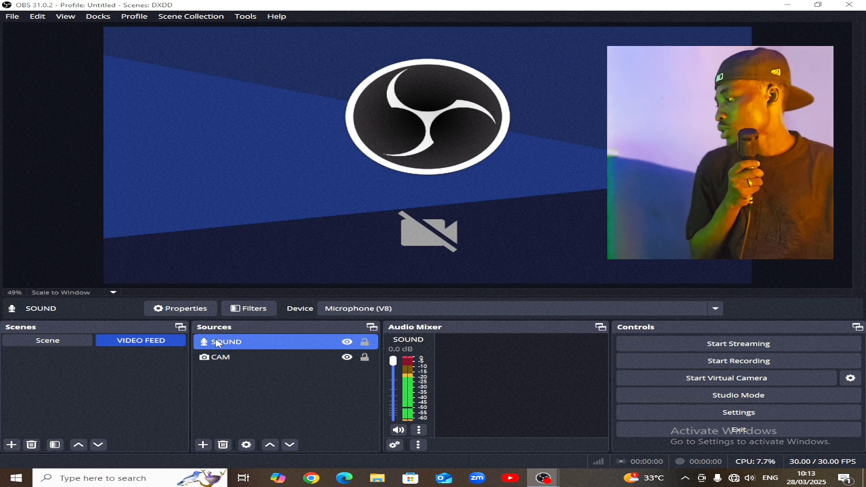
{"action": "left_click", "coordinate": [239, 360], "text": "ctrl"}
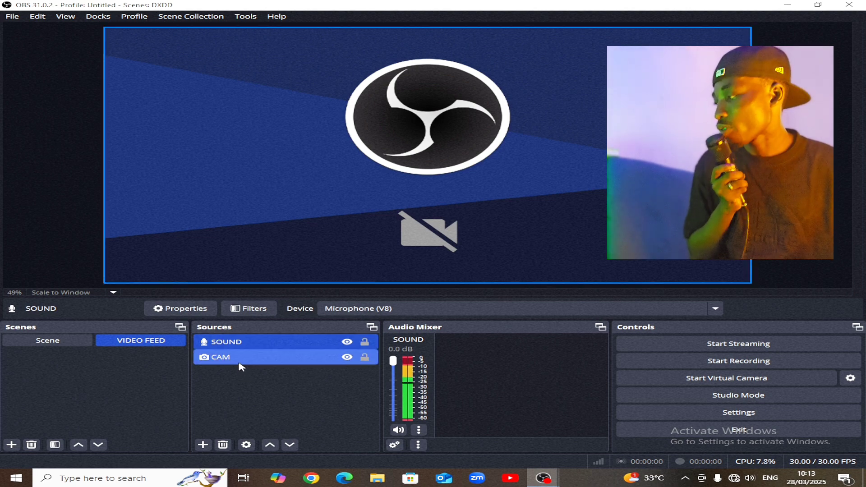
{"action": "left_click", "coordinate": [239, 363], "text": "ctrl"}
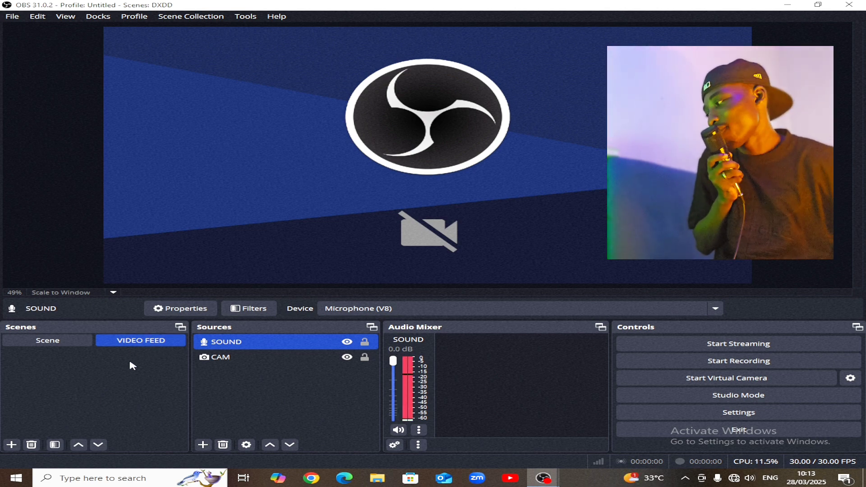
Add a new scene named SCREEN REC.
{"action": "left_click", "coordinate": [11, 445]}
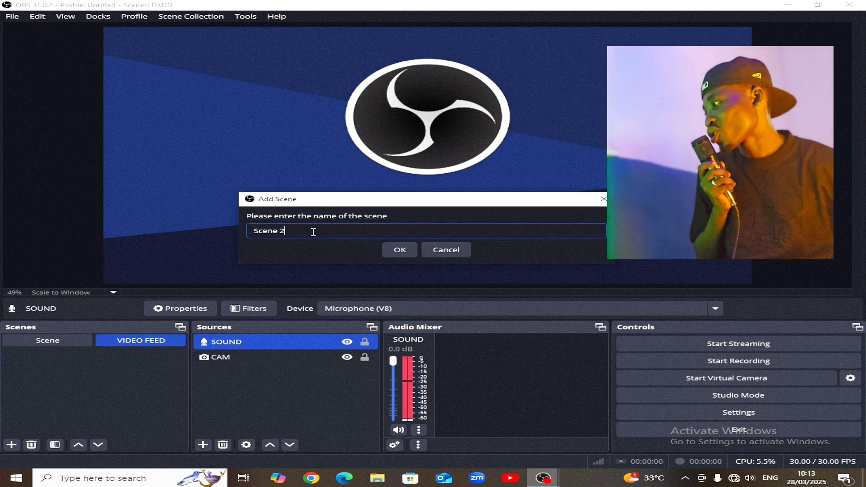
{"action": "left_click_drag", "start_coordinate": [314, 231], "coordinate": [232, 234]}
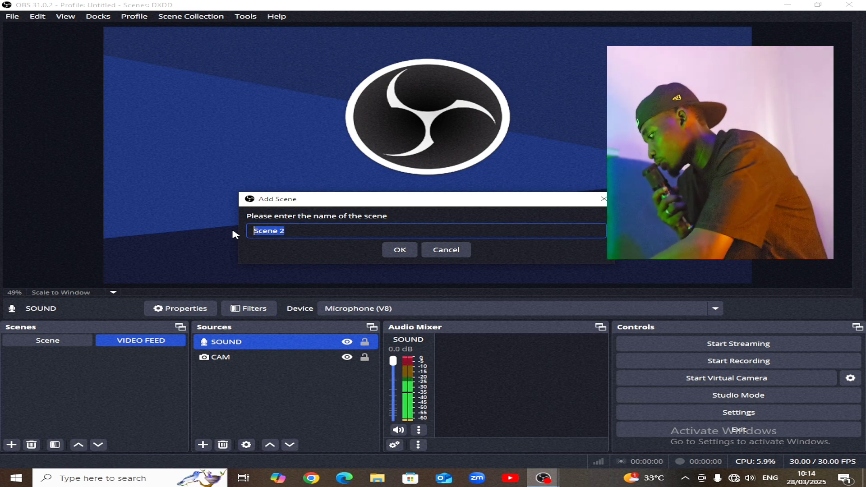
{"action": "type", "text": "scREE"}
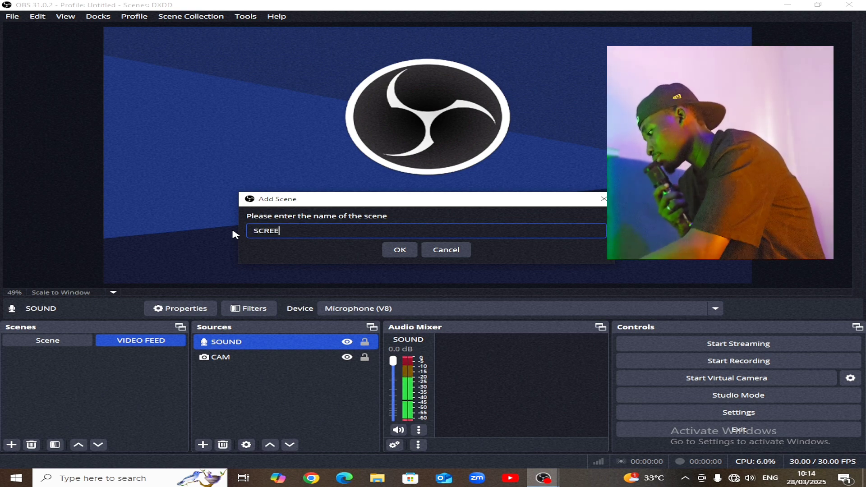
{"action": "type", "text": "N REC"}
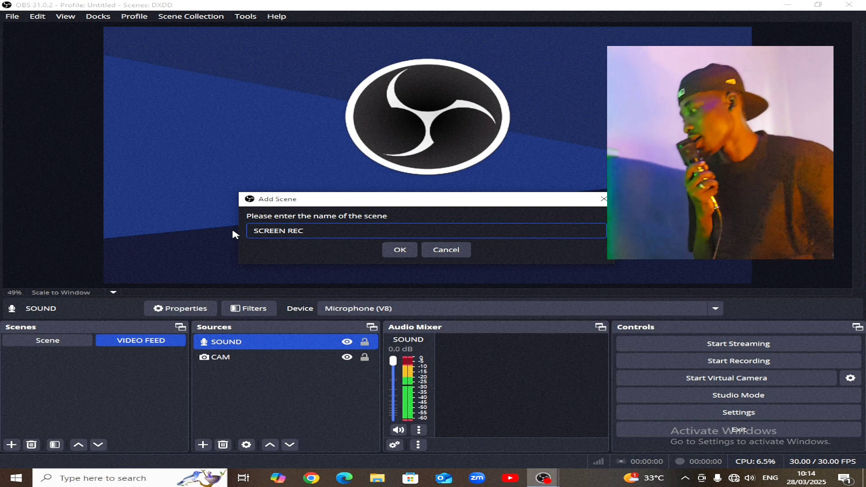
{"action": "left_click", "coordinate": [400, 249]}
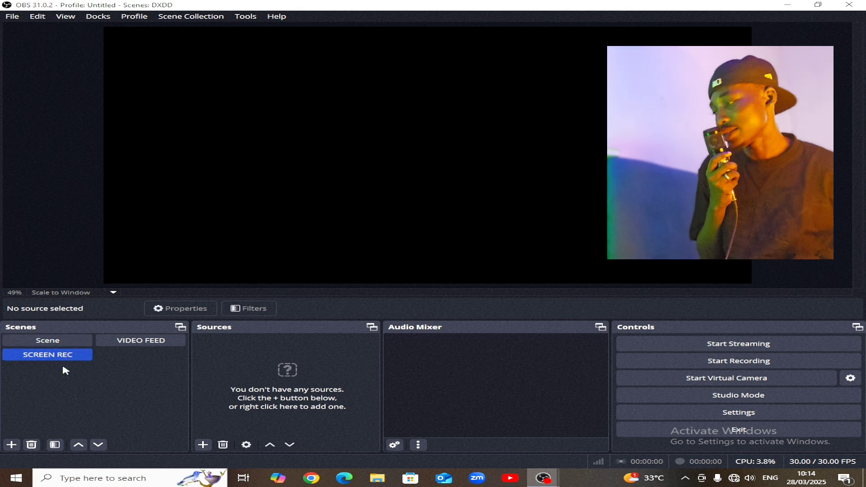
Add a new Display Capture source named SCREEEN to the SCREEN REC scene.
{"action": "left_click", "coordinate": [203, 444]}
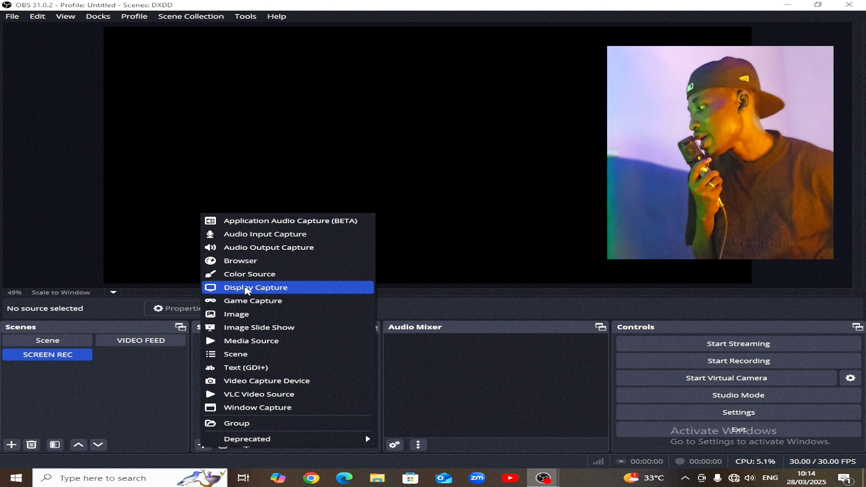
{"action": "left_click", "coordinate": [247, 287]}
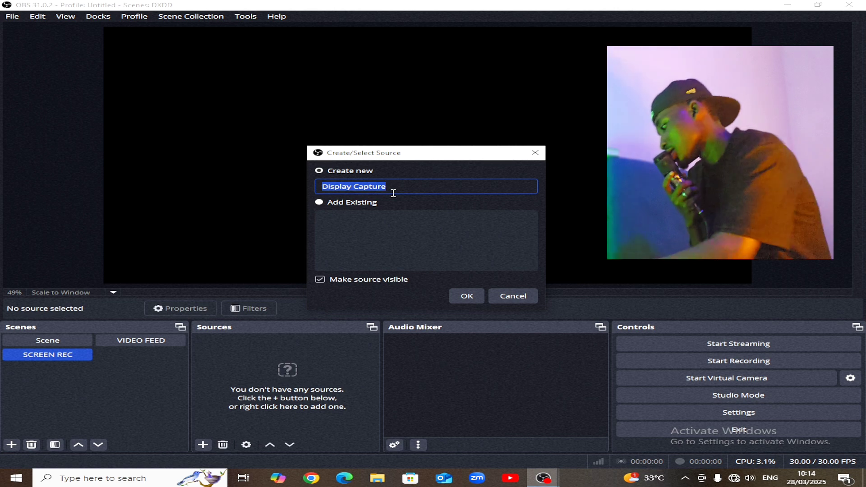
{"action": "type", "text": "SCREEEN"}
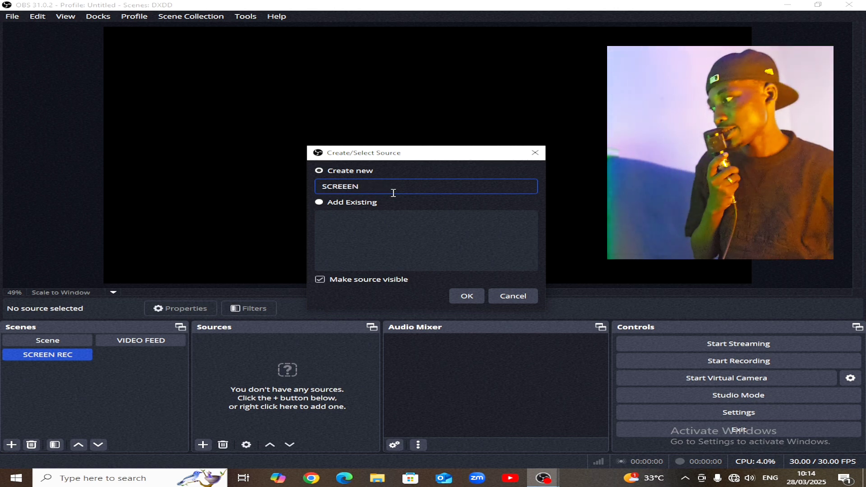
{"action": "left_click", "coordinate": [466, 295]}
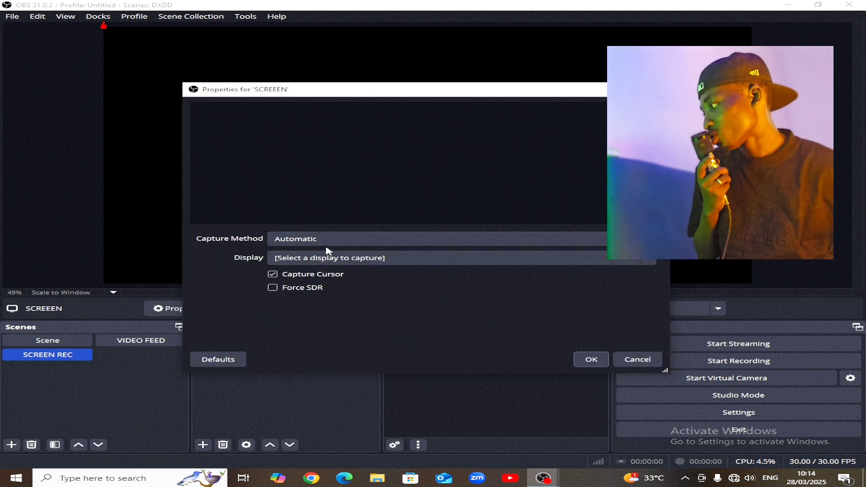
Set the SCREEEN source to capture the DELL E196FP primary monitor and stretch it to fill the canvas.
{"action": "left_click", "coordinate": [344, 264]}
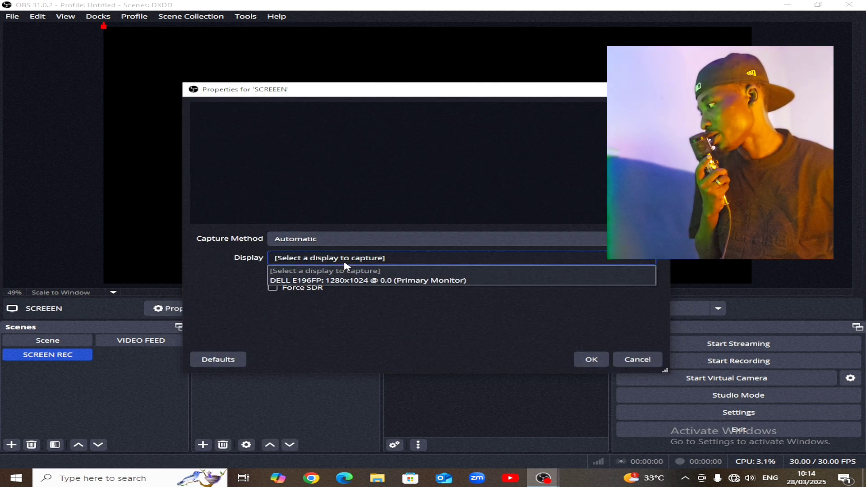
{"action": "left_click", "coordinate": [347, 280]}
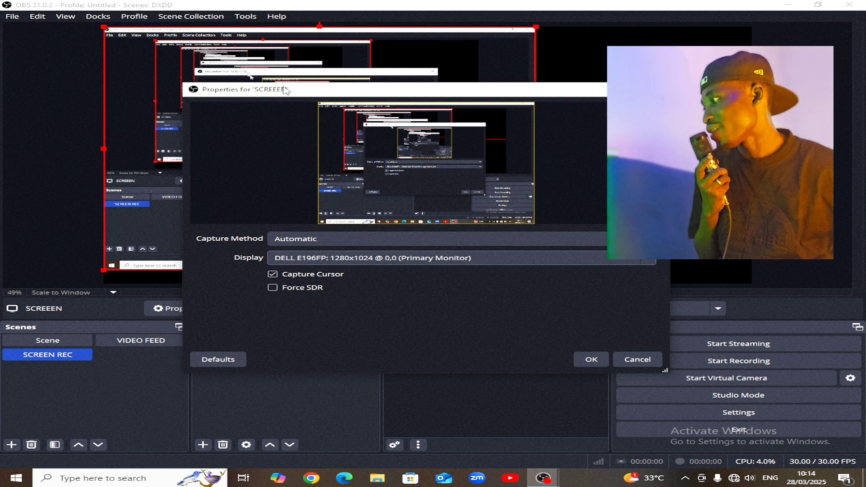
{"action": "left_click", "coordinate": [598, 361]}
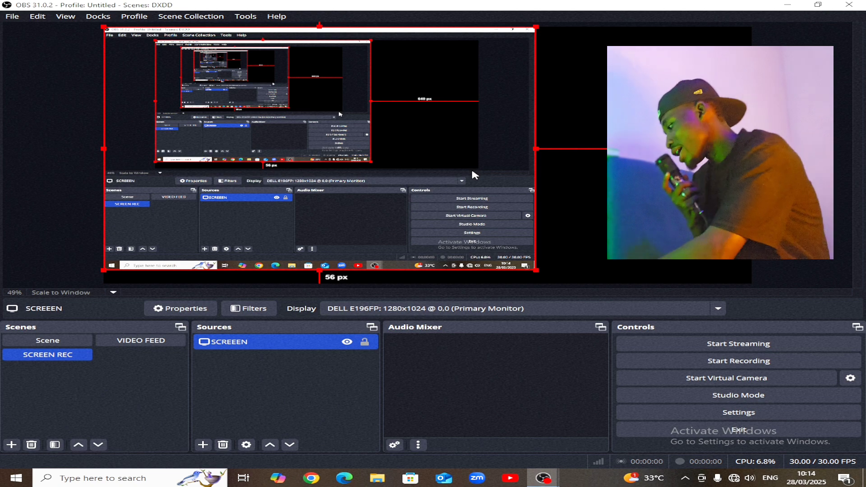
{"action": "key", "text": "ctrl+s"}
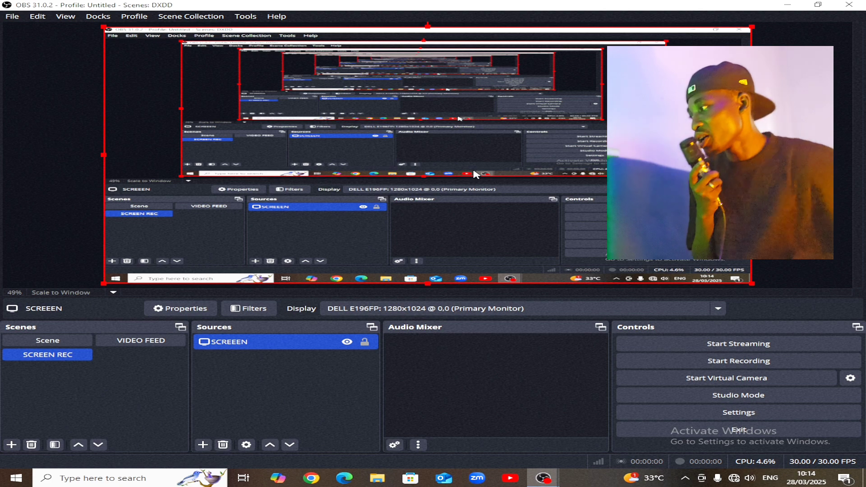
Remove the SCREEN REC scene from the scene list and confirm its deletion.
{"action": "right_click", "coordinate": [29, 358]}
{"action": "left_click", "coordinate": [120, 228]}
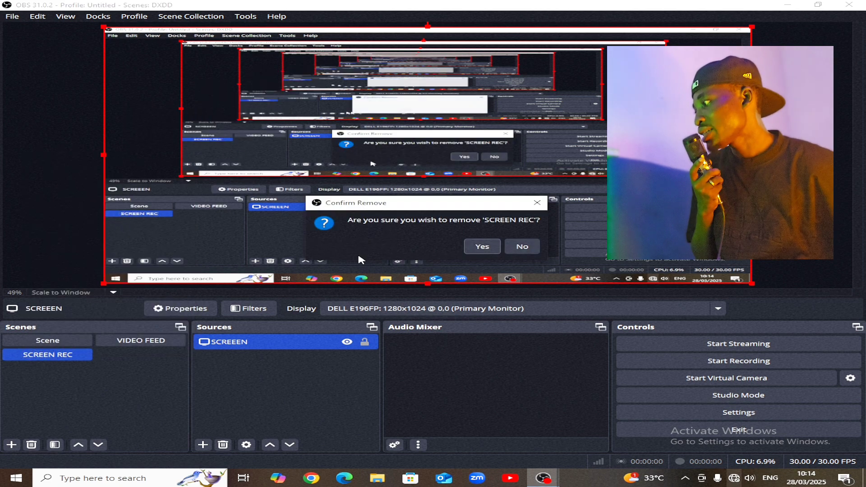
{"action": "left_click", "coordinate": [480, 248]}
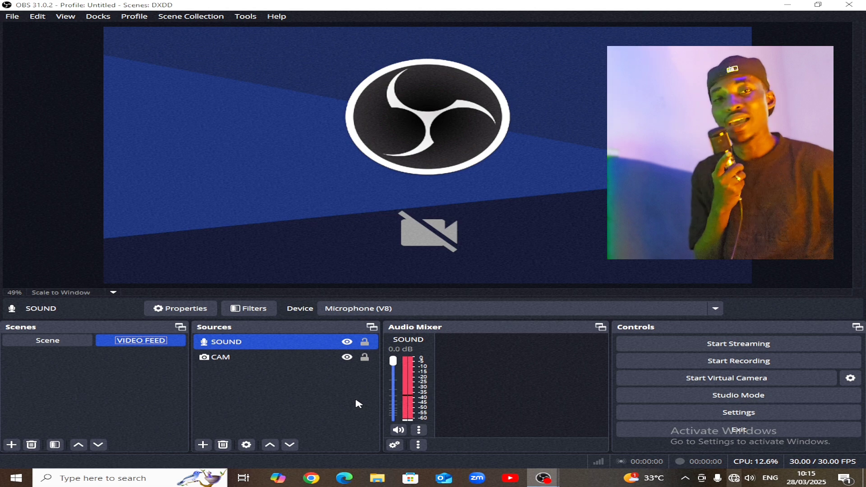
{"action": "left_click", "coordinate": [449, 438]}
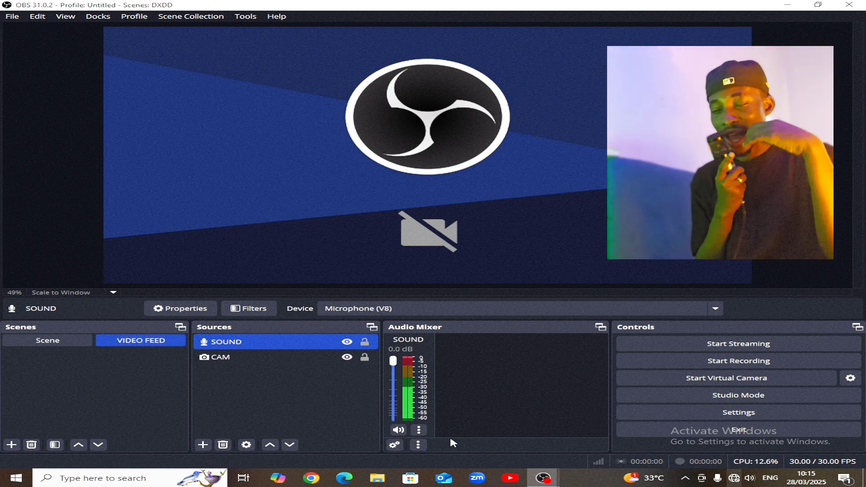